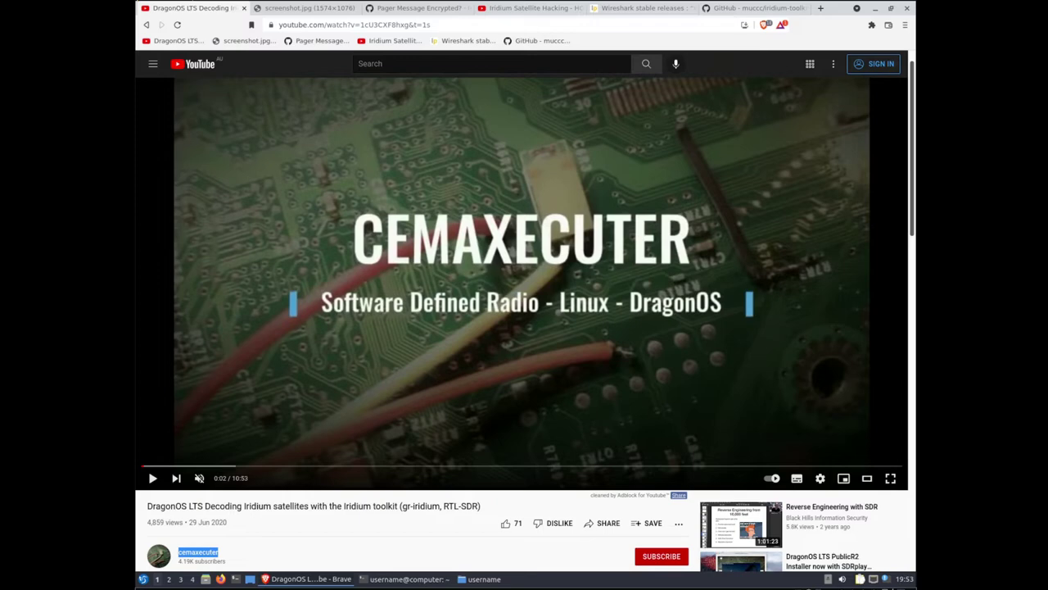
# Step: Review the open reference pages: the reassembler output screenshot, the pager encryption issue, the Iridium hacking talk and the Wireshark stable releases PPA
pyautogui.hotkey('ctrl', 'Tab')
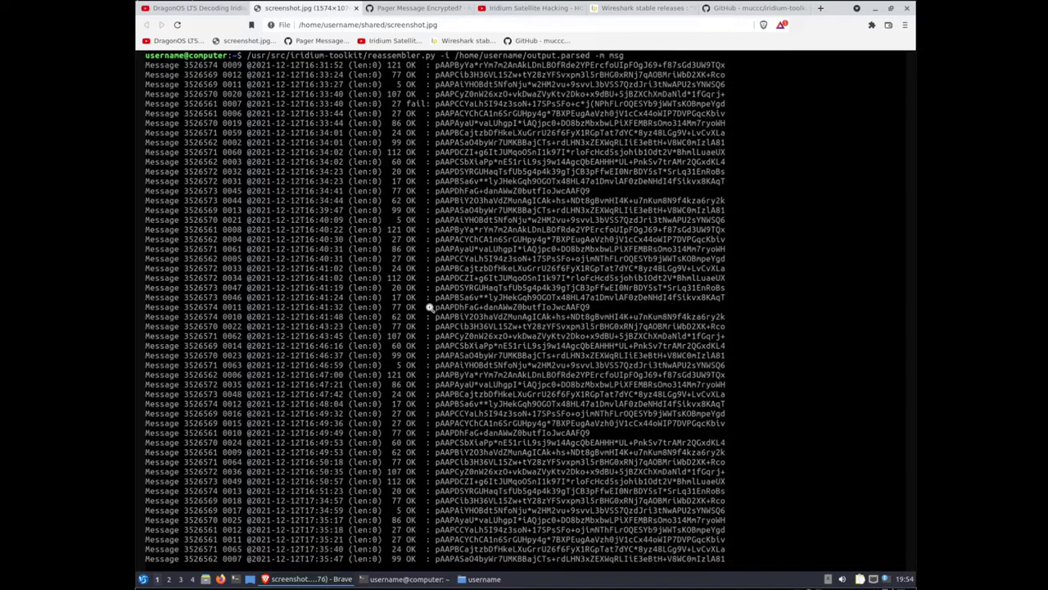
pyautogui.click(434, 9)
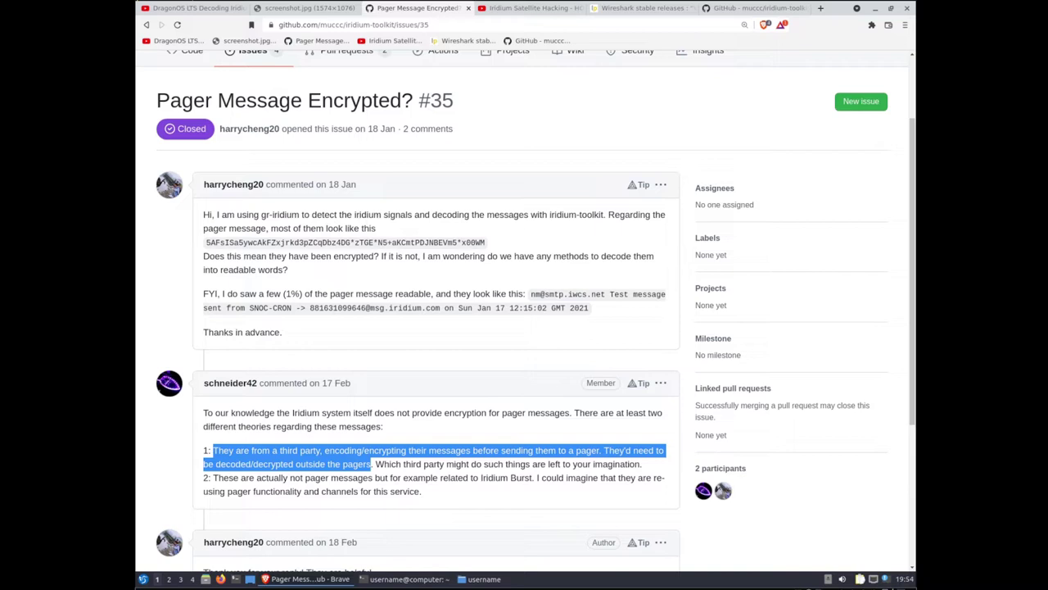
pyautogui.click(532, 8)
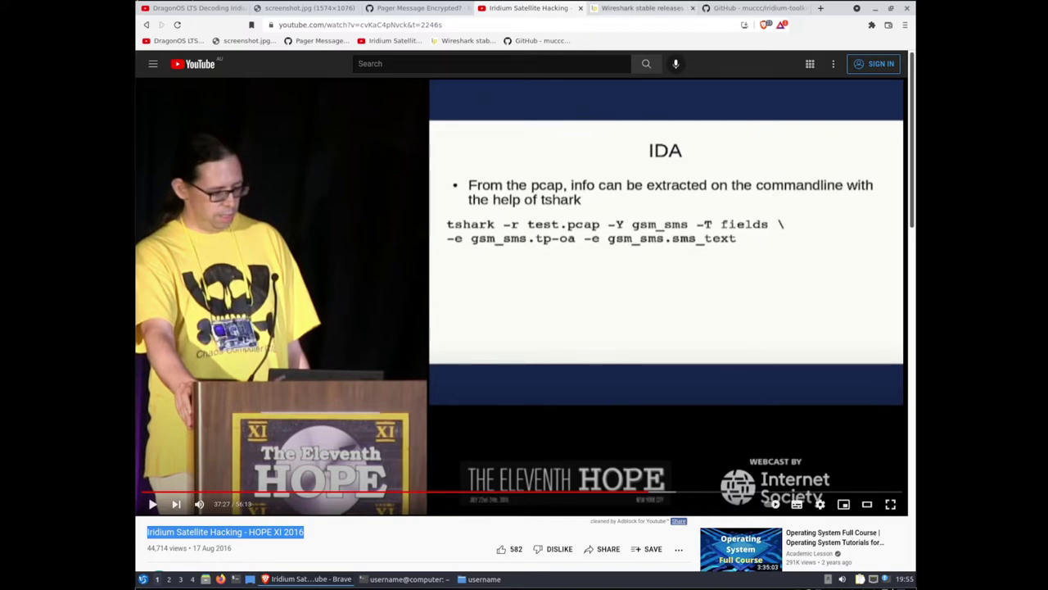
pyautogui.click(640, 7)
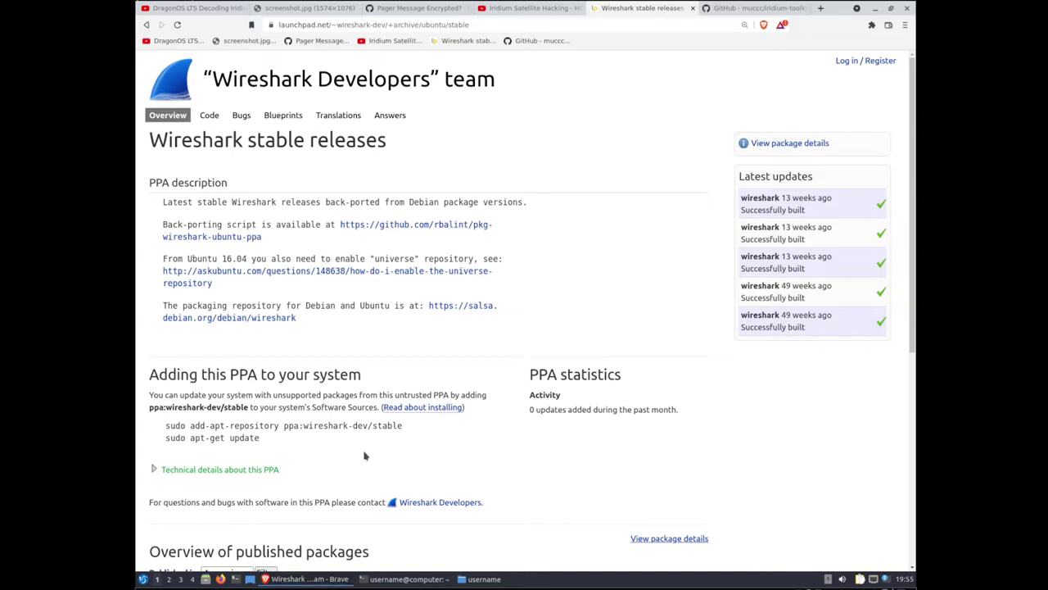
# Step: Add the ppa:wireshark-dev/stable repository with sudo add-apt-repository in the terminal, enter the sudo password and accept adding it
pyautogui.click(405, 579)
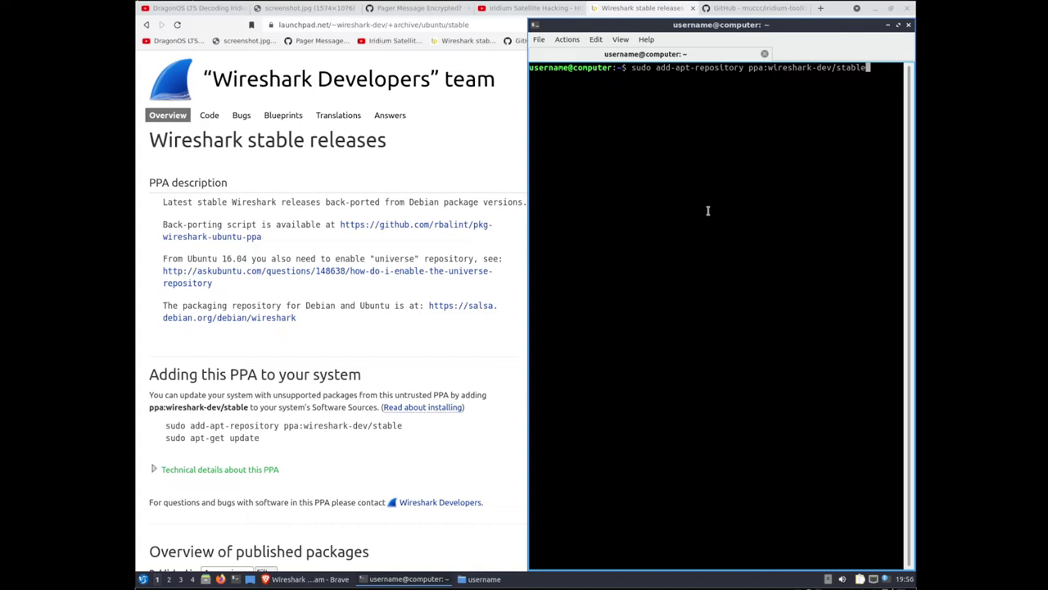
pyautogui.press('Return')
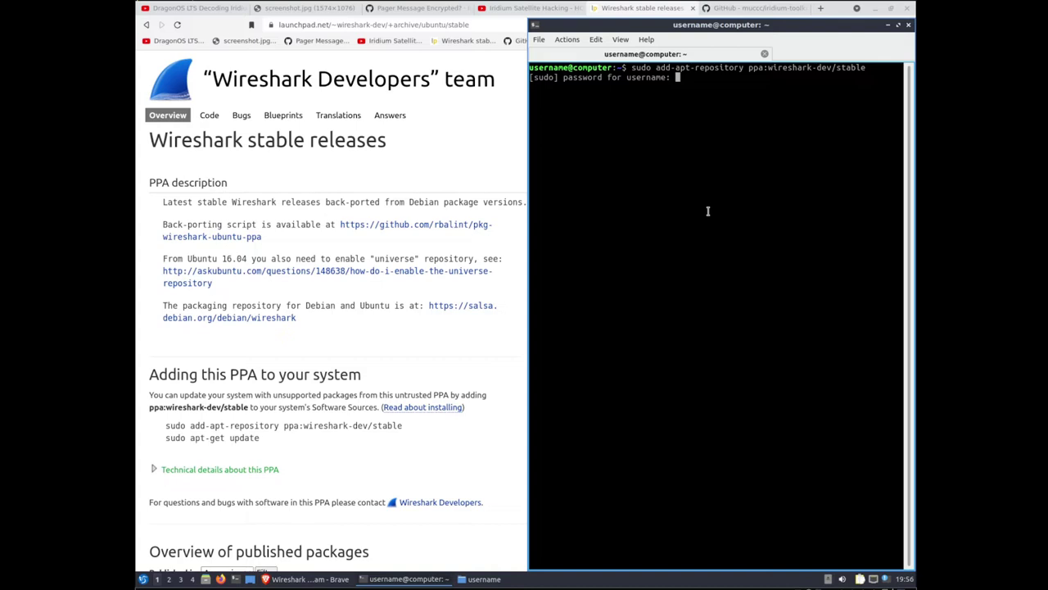
pyautogui.press('Return')
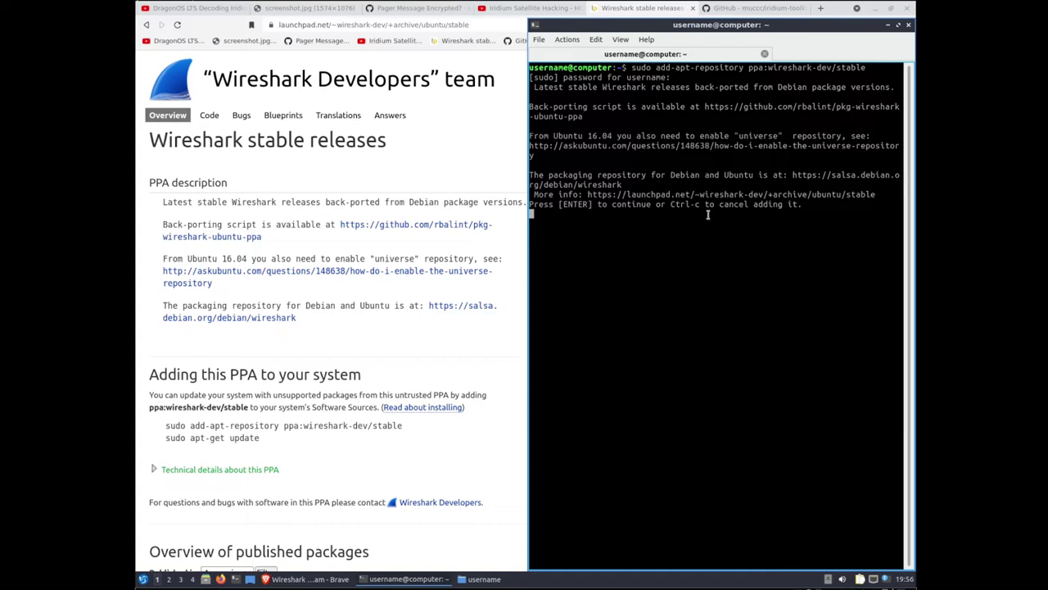
pyautogui.press('Return')
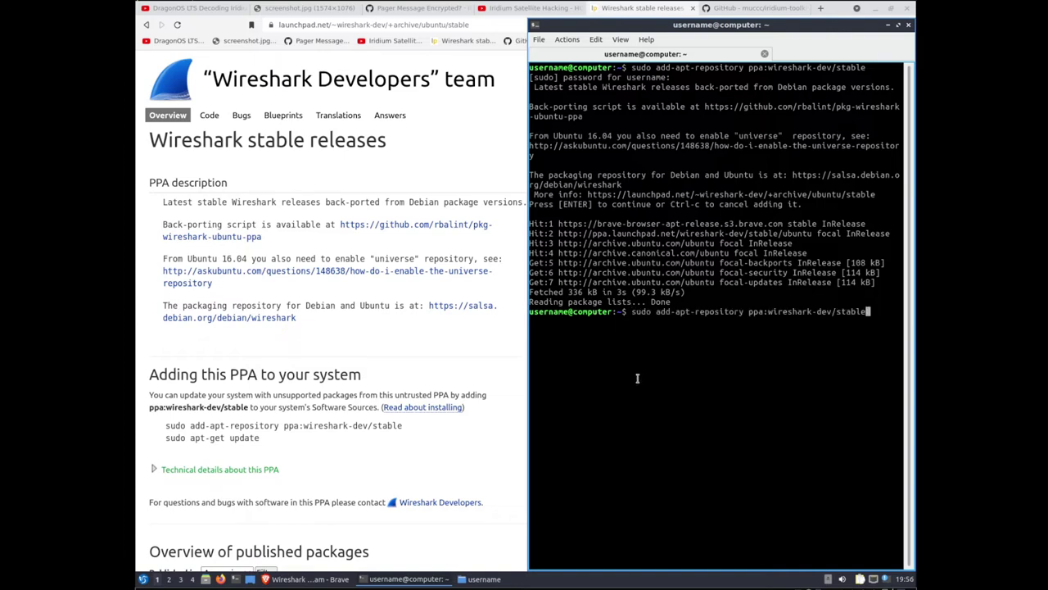
# Step: Refresh the package lists with sudo apt-get update
pyautogui.press('Up')
pyautogui.press('Up')
pyautogui.press('Up')
pyautogui.press('Up')
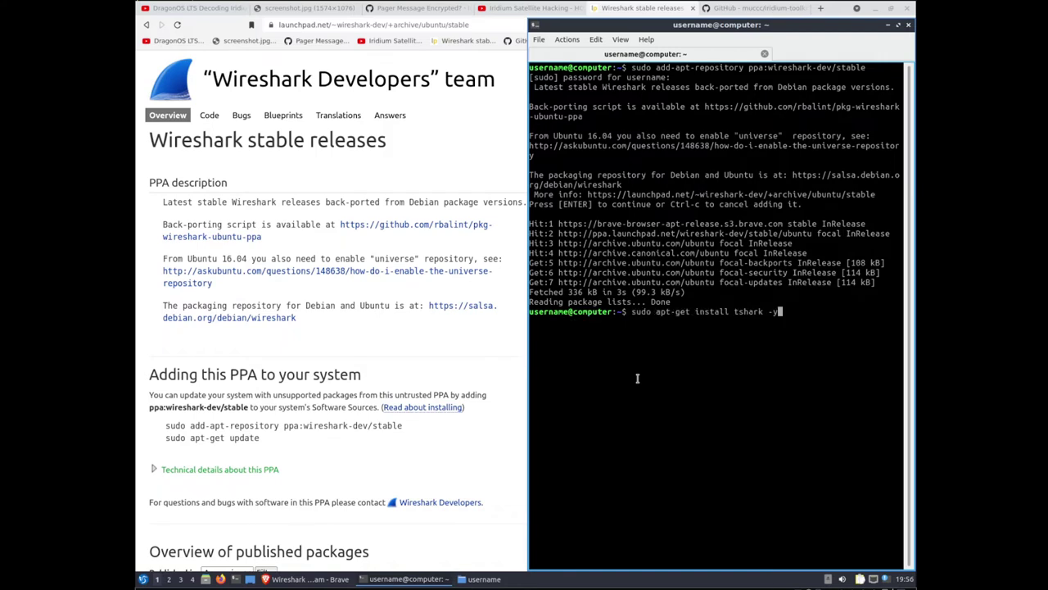
pyautogui.press('Up')
pyautogui.press('Return')
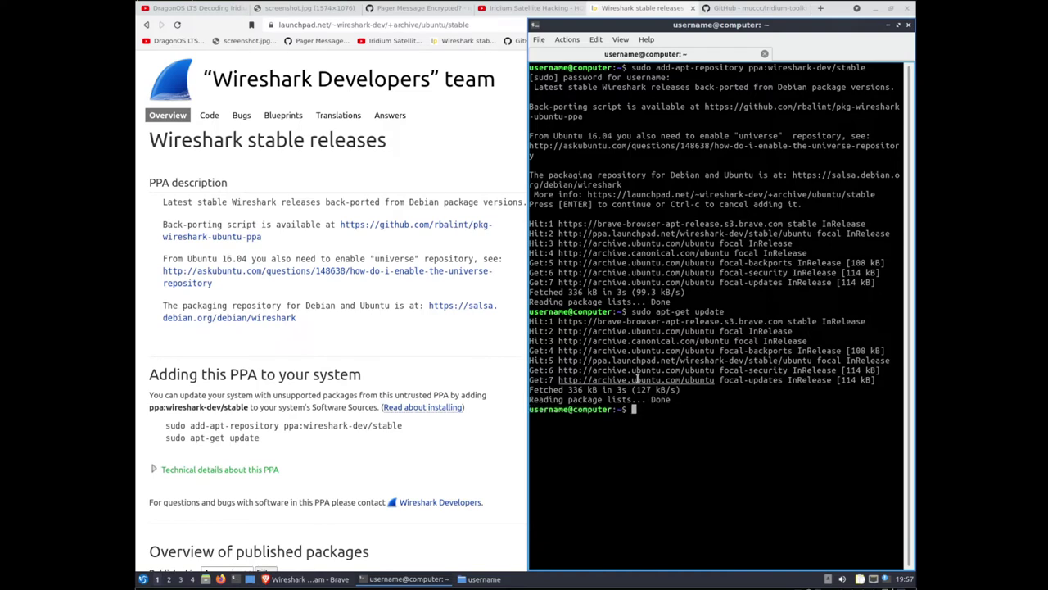
# Step: Install tshark with sudo apt-get install tshark -y
pyautogui.press('Up')
pyautogui.press('Up')
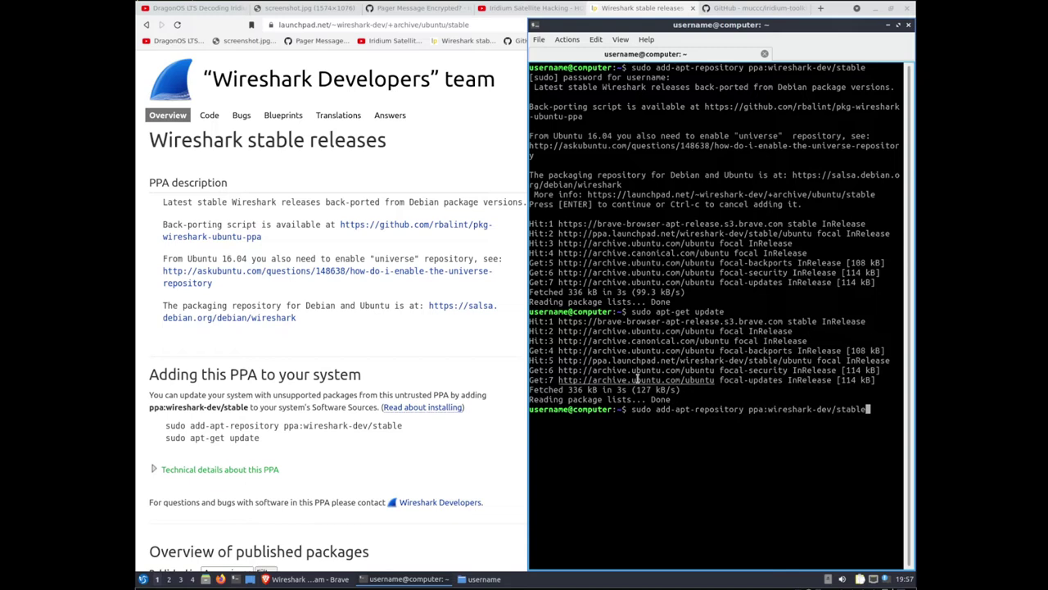
pyautogui.press('Up')
pyautogui.press('Up')
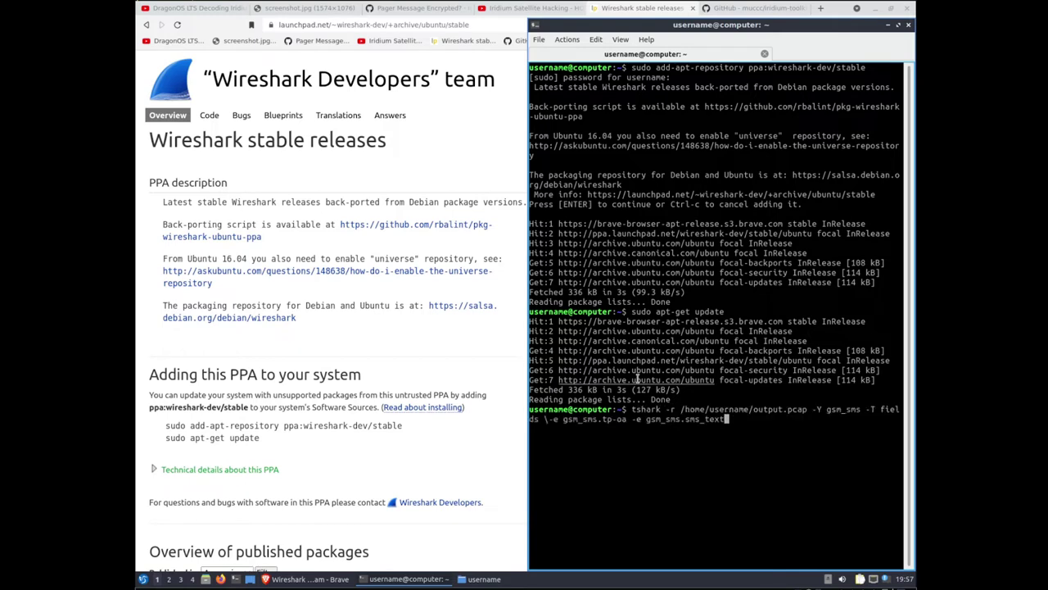
pyautogui.press('Up')
pyautogui.press('Up')
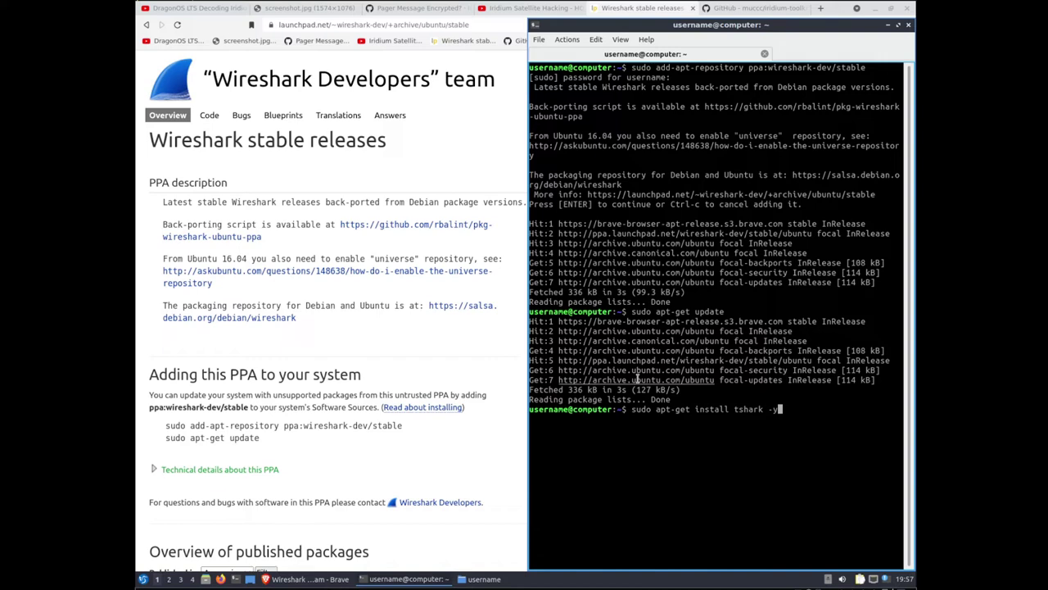
pyautogui.press('Return')
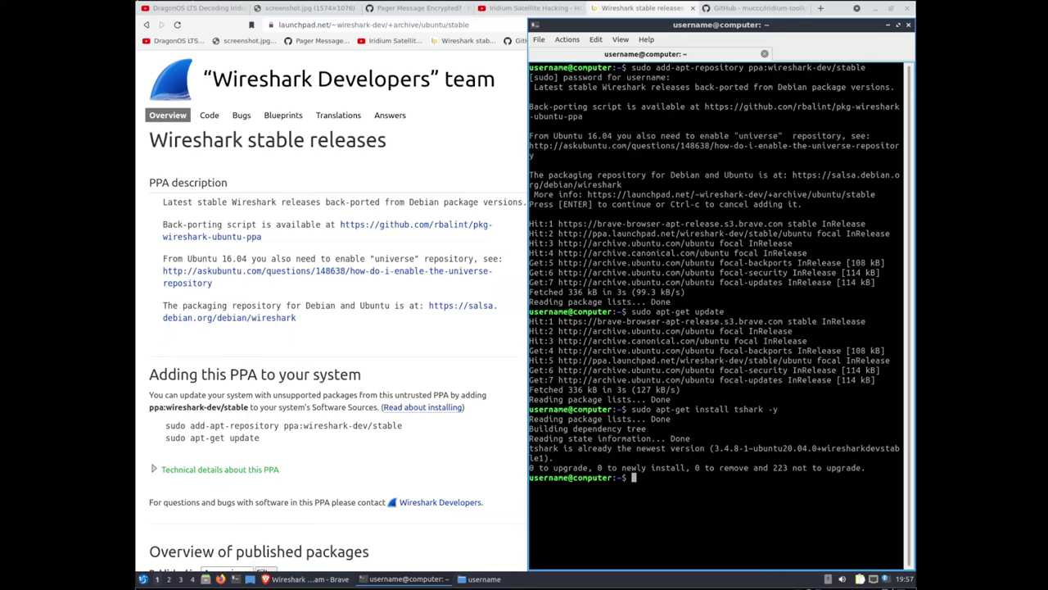
# Step: Bring up the iridium-toolkit Reassembler README alongside the home folder in the file manager and the terminal
pyautogui.click(483, 579)
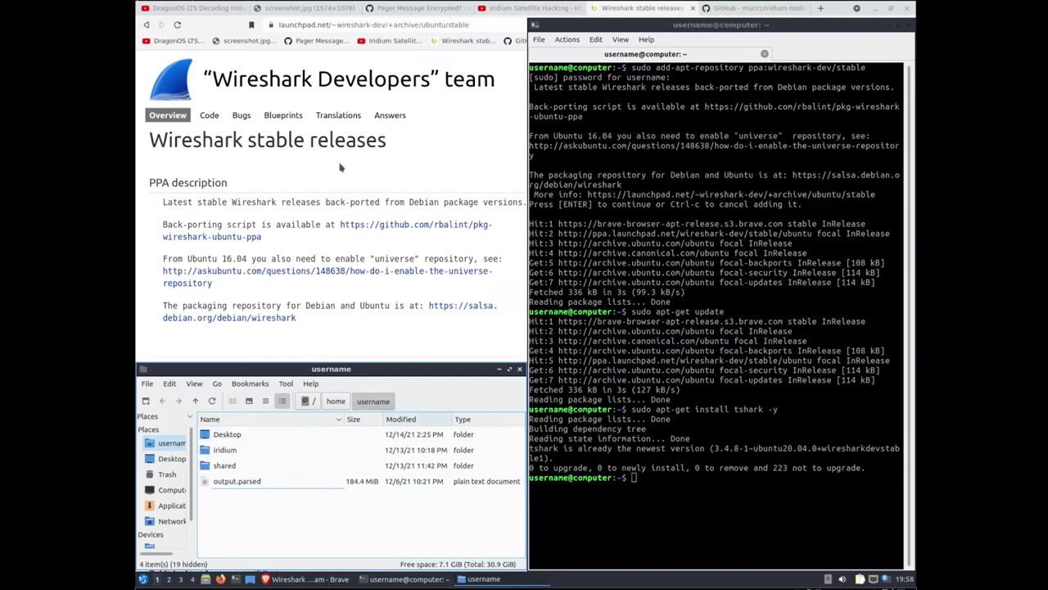
pyautogui.click(766, 7)
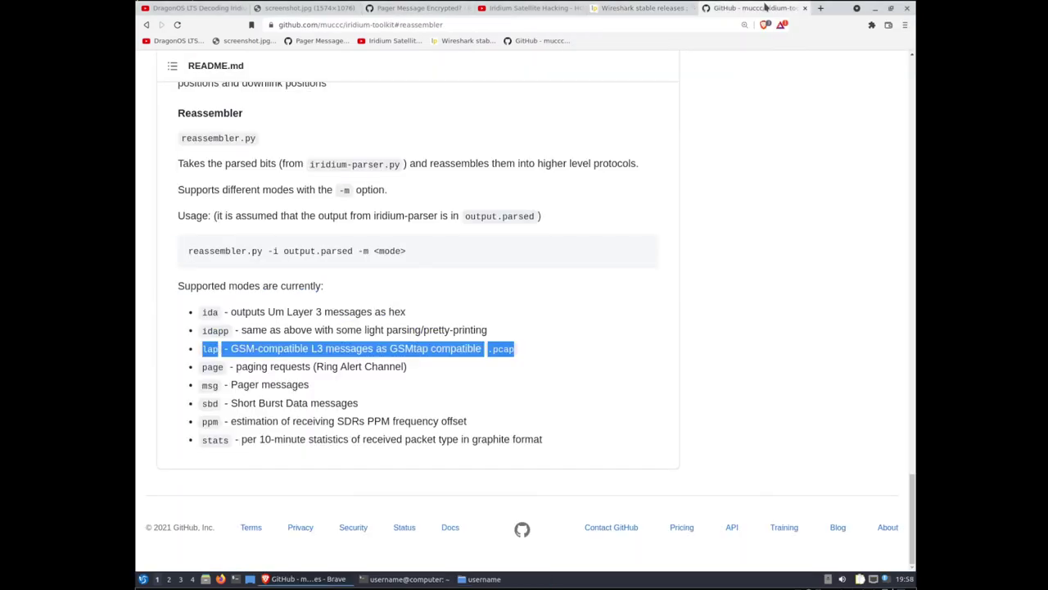
pyautogui.click(407, 579)
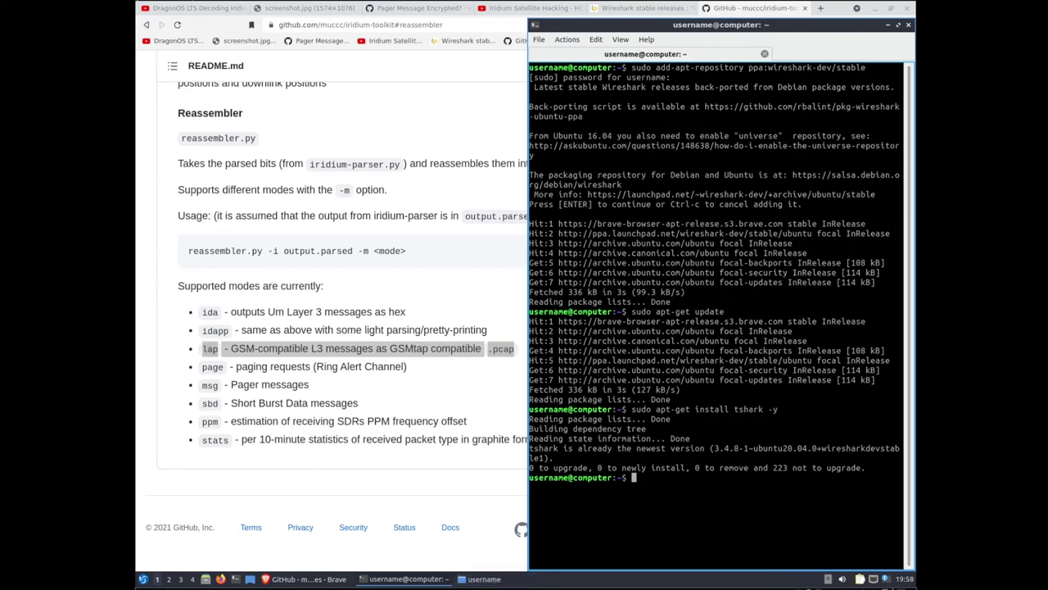
pyautogui.click(490, 580)
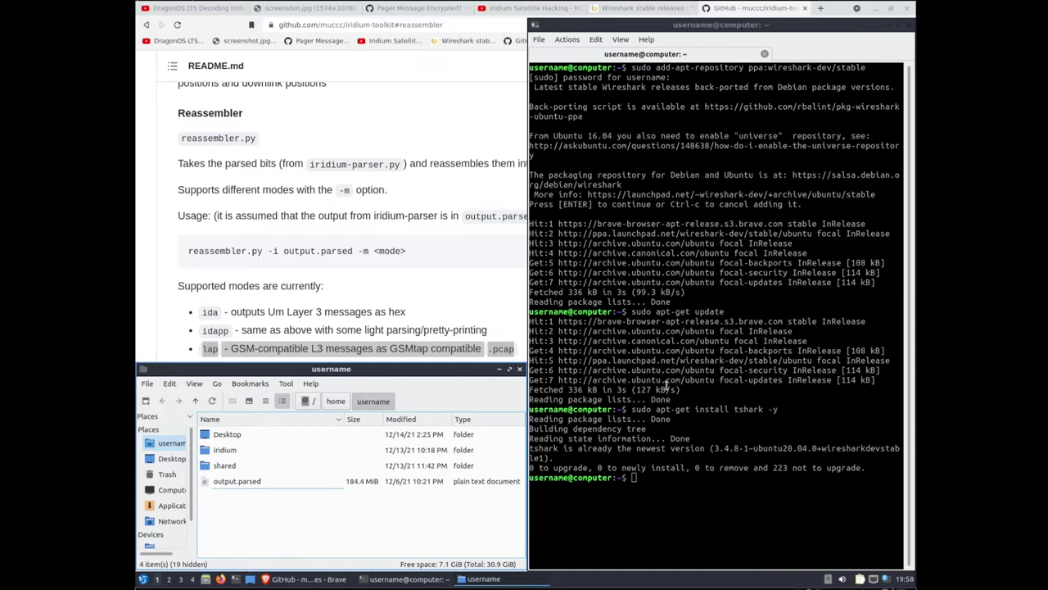
pyautogui.click(737, 492)
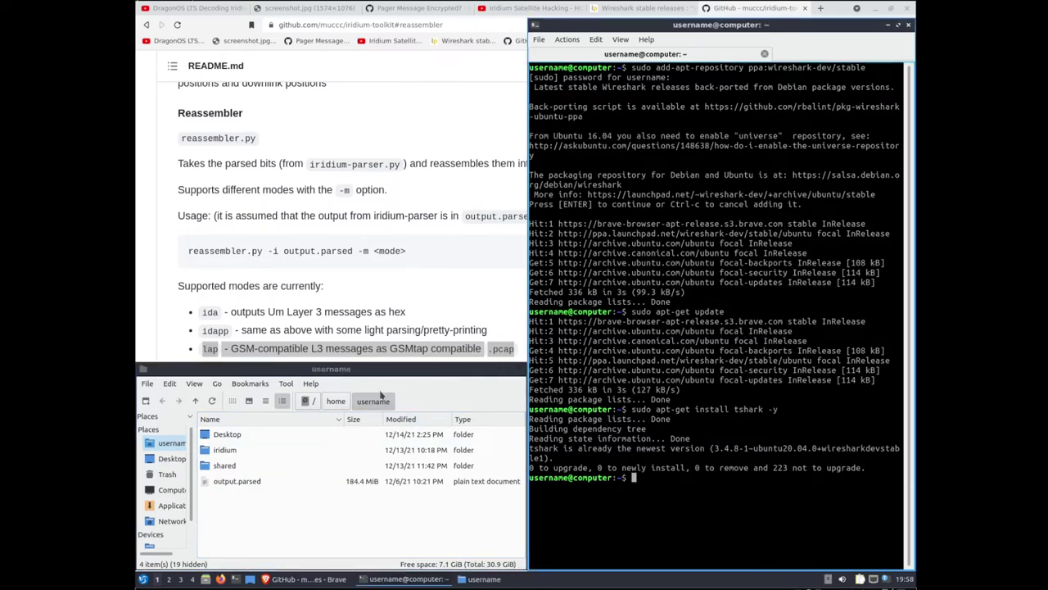
# Step: Run /usr/src/iridium-toolkit/reassembler.py on /home/username/output.parsed in lap mode to generate the GSMtap-compatible pcap file
pyautogui.press('Up')
pyautogui.press('Up')
pyautogui.press('Up')
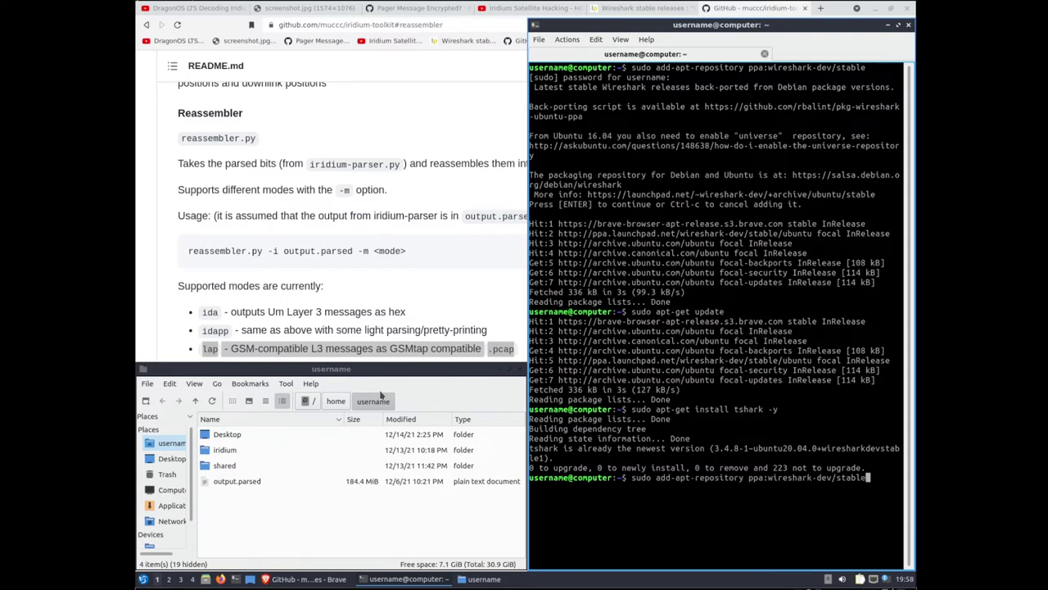
pyautogui.press('Up')
pyautogui.press('Up')
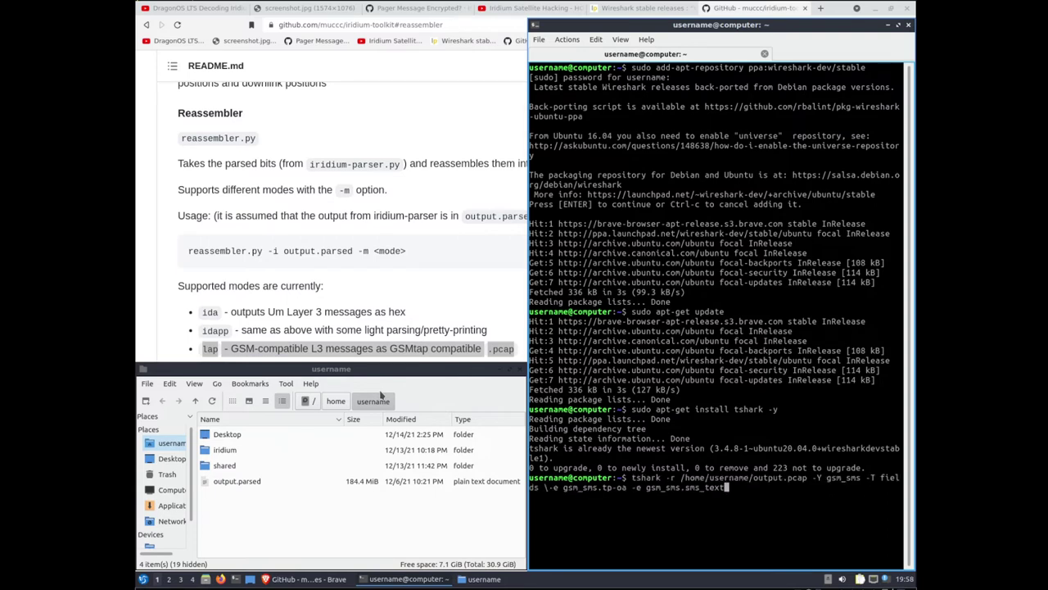
pyautogui.press('Up')
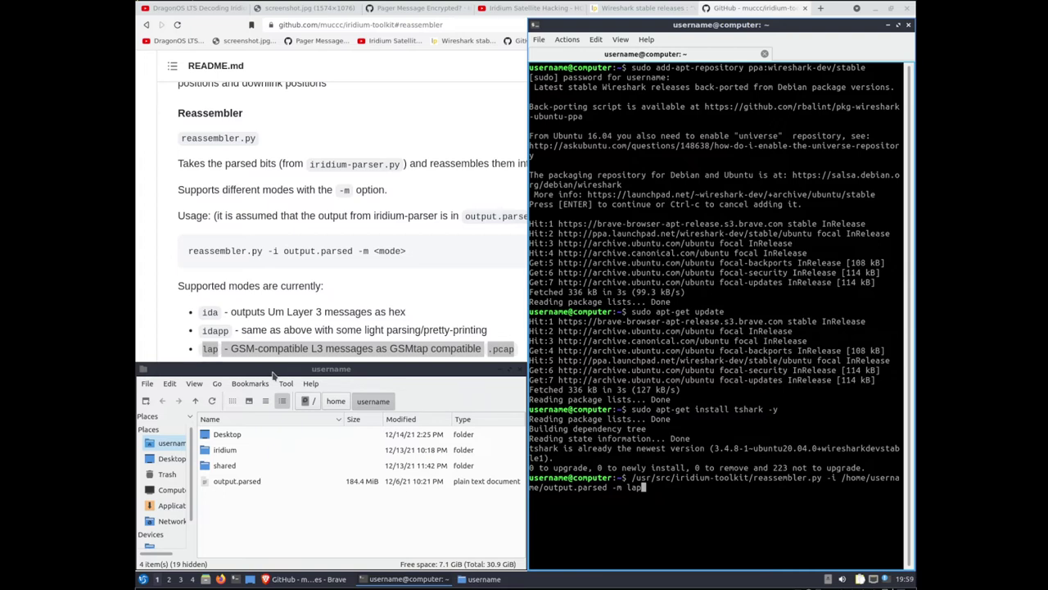
pyautogui.moveTo(676, 495); pyautogui.dragTo(668, 489)
pyautogui.click(668, 489)
pyautogui.press('Return')
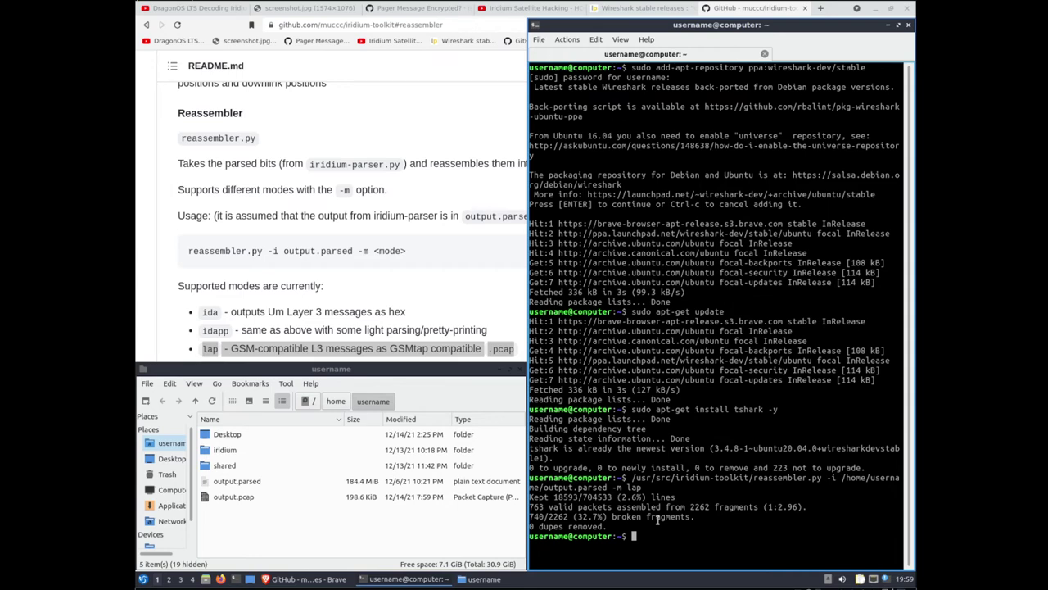
# Step: Run tshark on /home/username/output.pcap with the gsm_sms filter, print the gsm_sms.tp-oa and gsm_sms.sms_text fields, and review the output
pyautogui.press('Up')
pyautogui.press('Up')
pyautogui.press('Up')
pyautogui.press('Up')
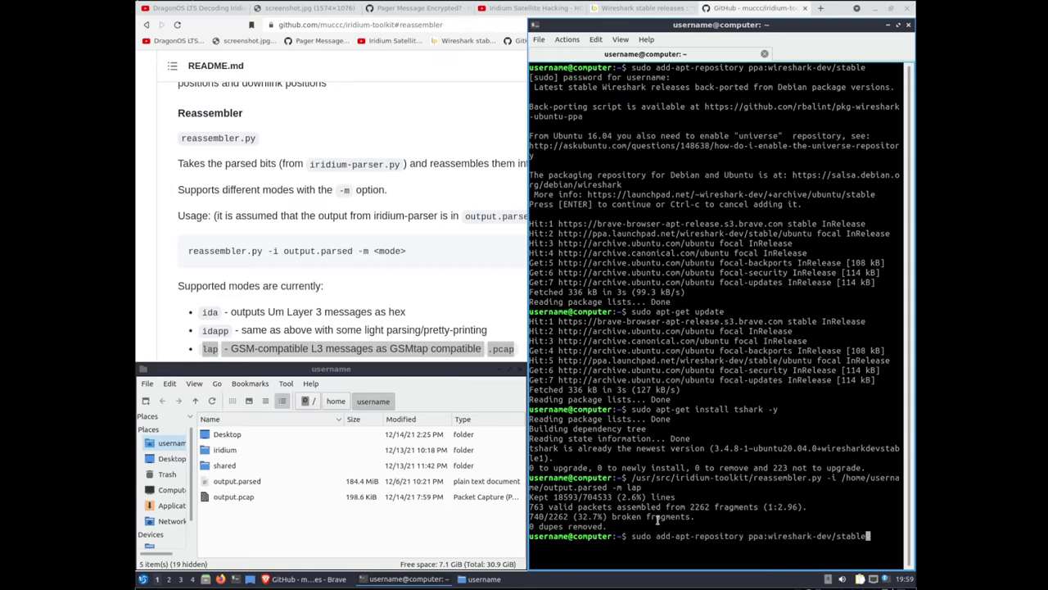
pyautogui.press('Up')
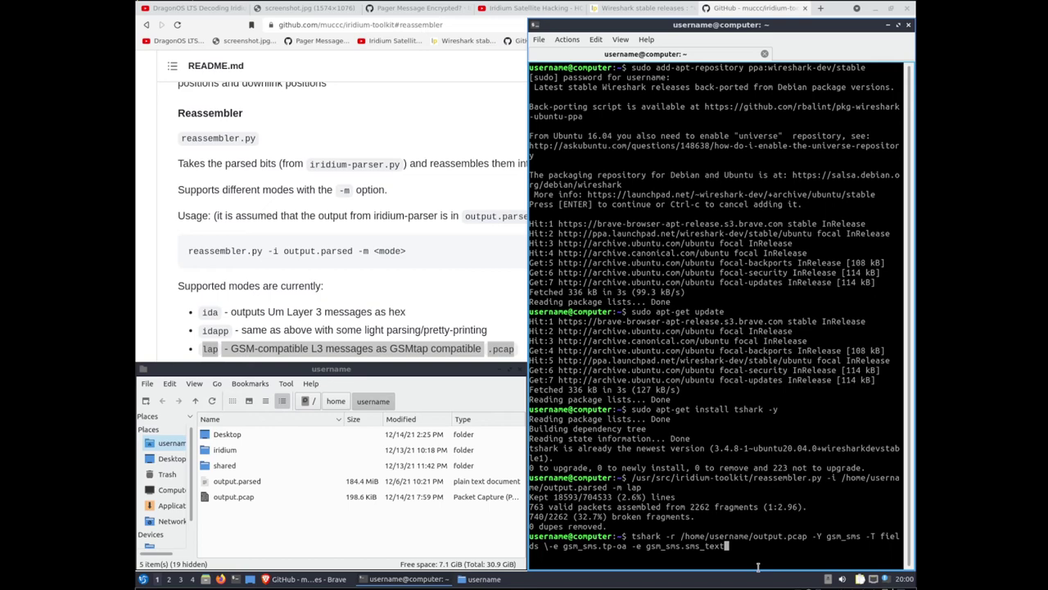
pyautogui.press('Return')
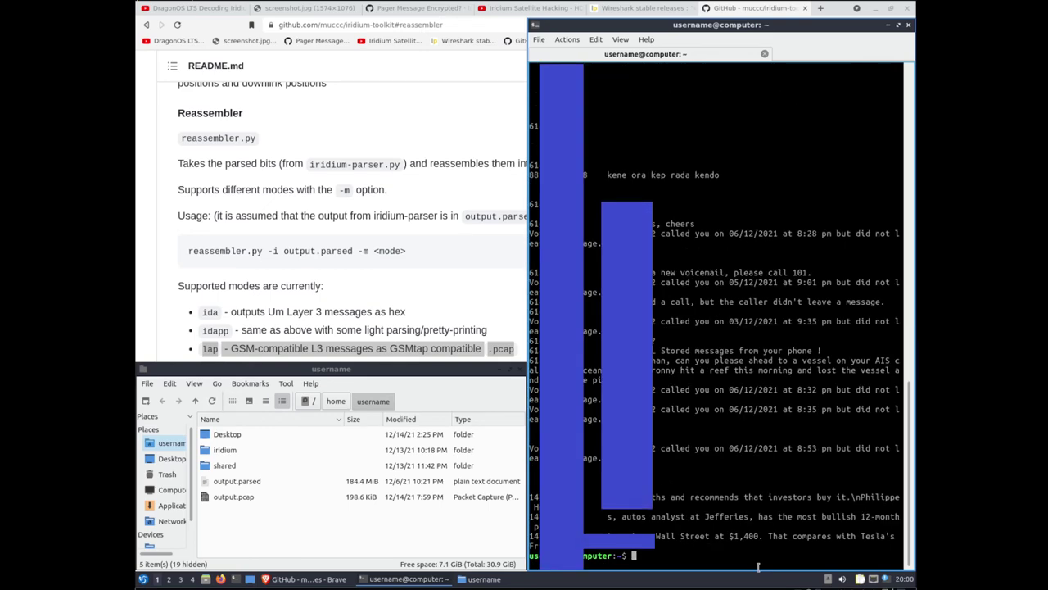
pyautogui.scroll(10, 660, 400)
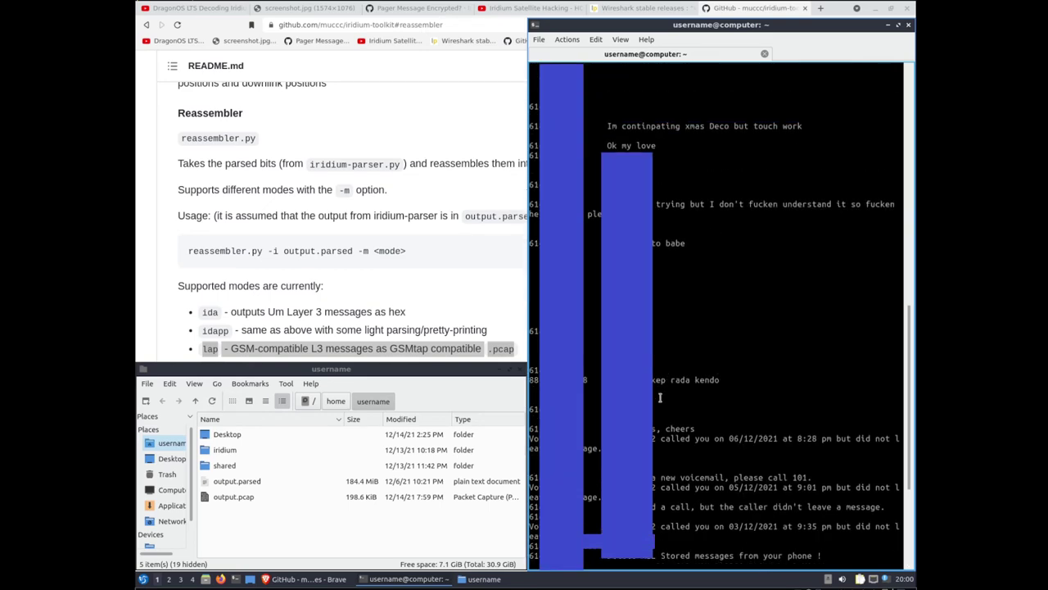
pyautogui.scroll(3, 660, 399)
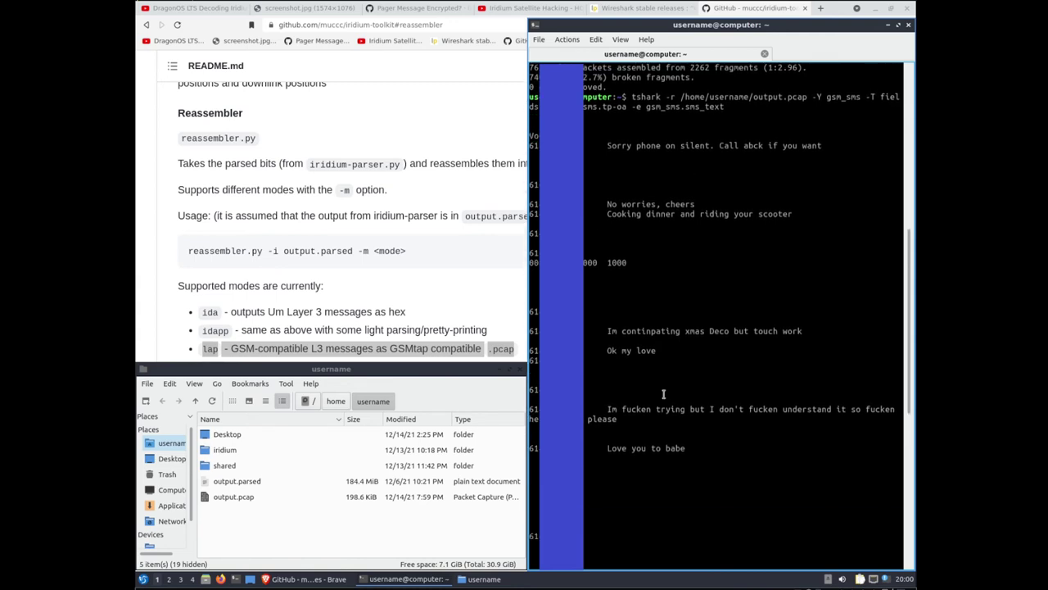
pyautogui.scroll(-1, 663, 394)
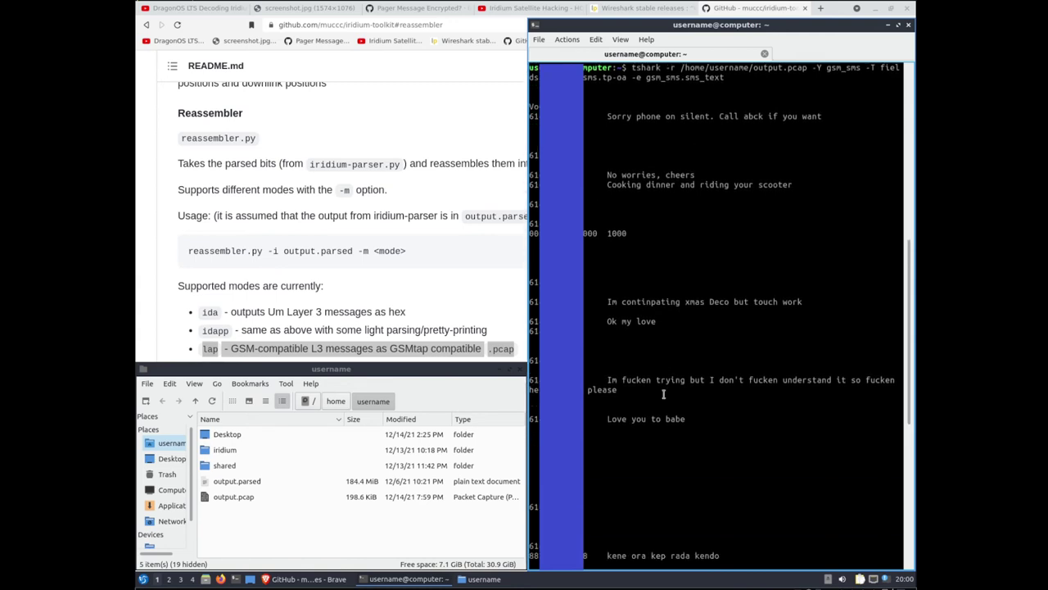